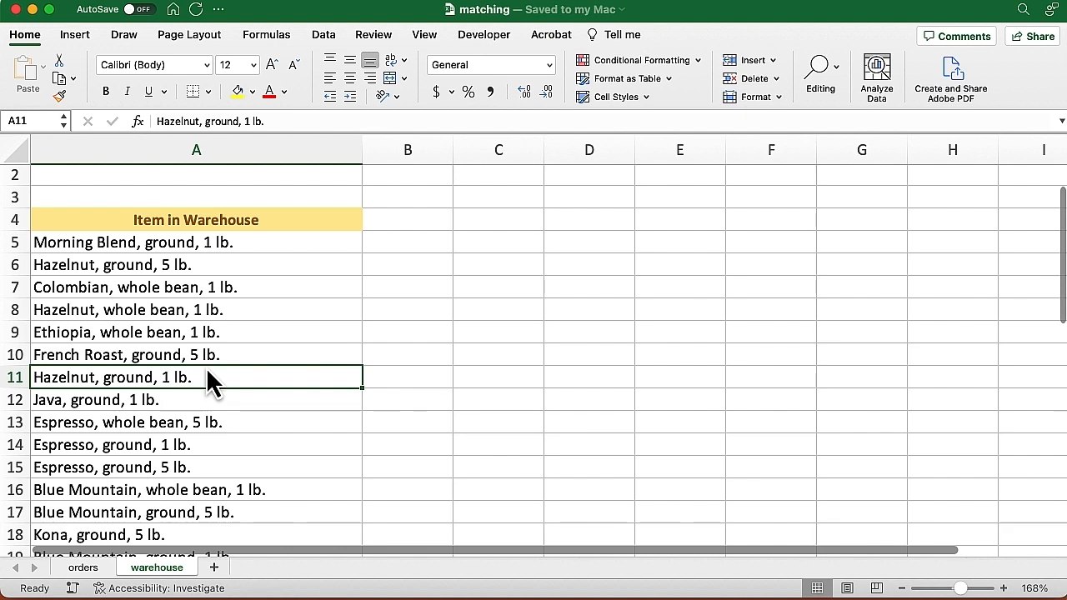
Step: Name the whole warehouse item list in column A, including its header, as the range wh
key(super+a)
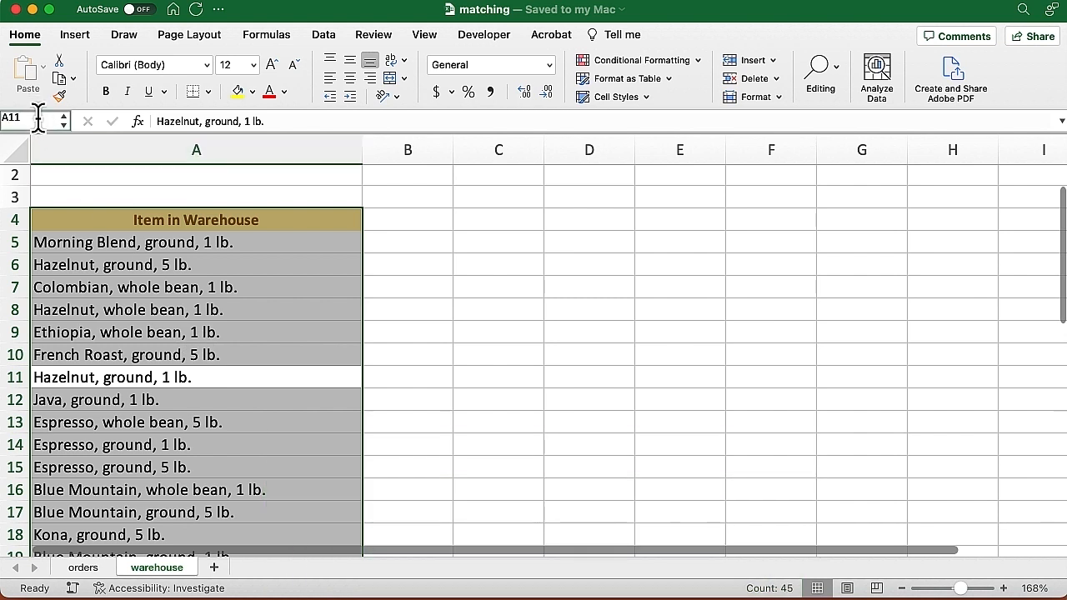
key(BackSpace)
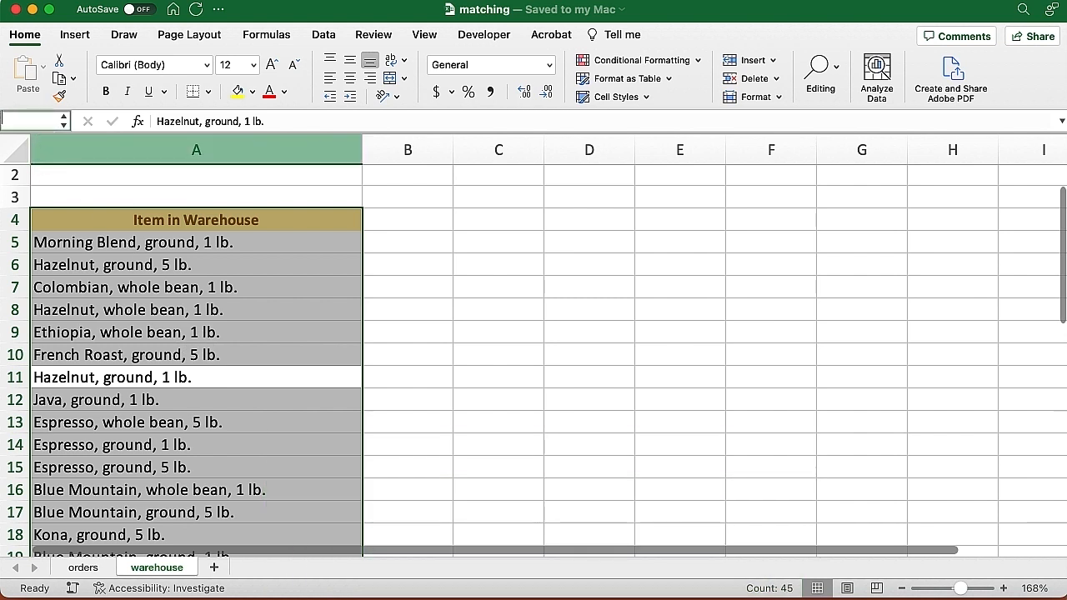
text(wh)
key(Return)
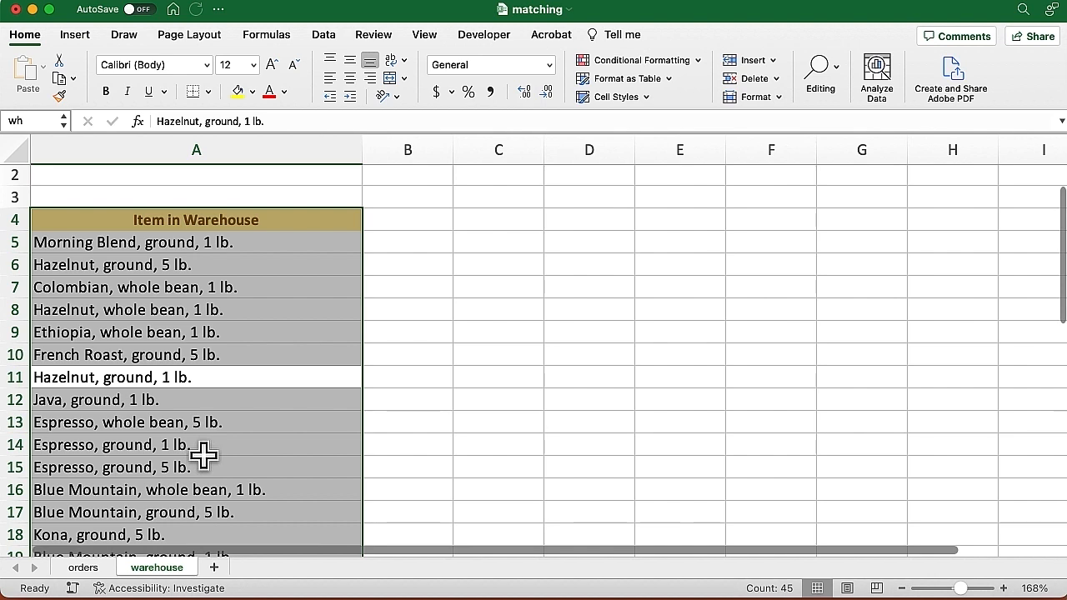
Step: Check the named range wh by recalling its selection on the warehouse sheet, and go to the orders sheet
click(222, 284)
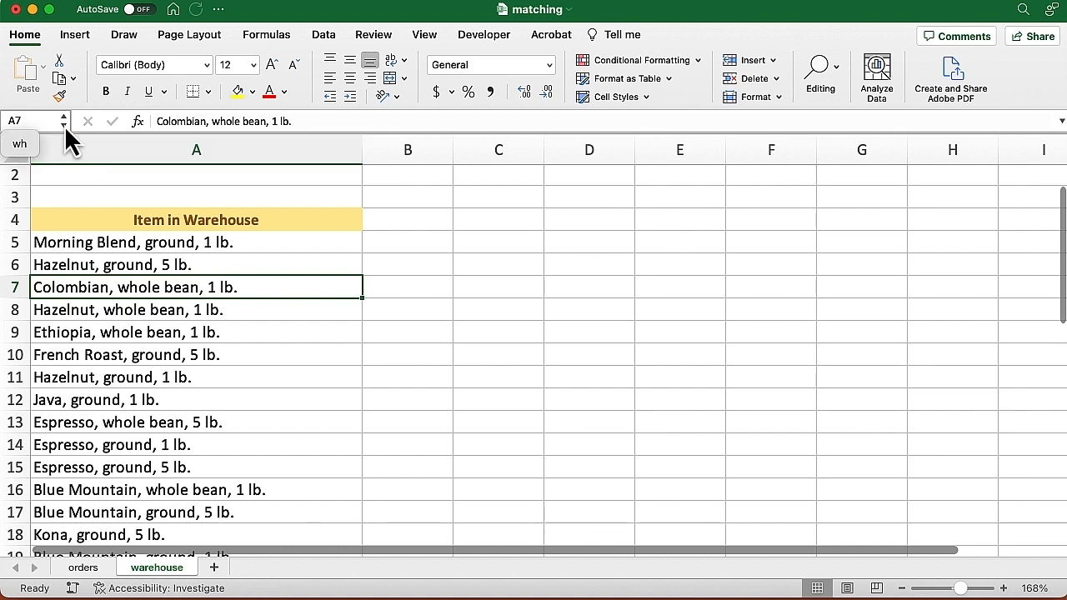
click(19, 144)
click(187, 288)
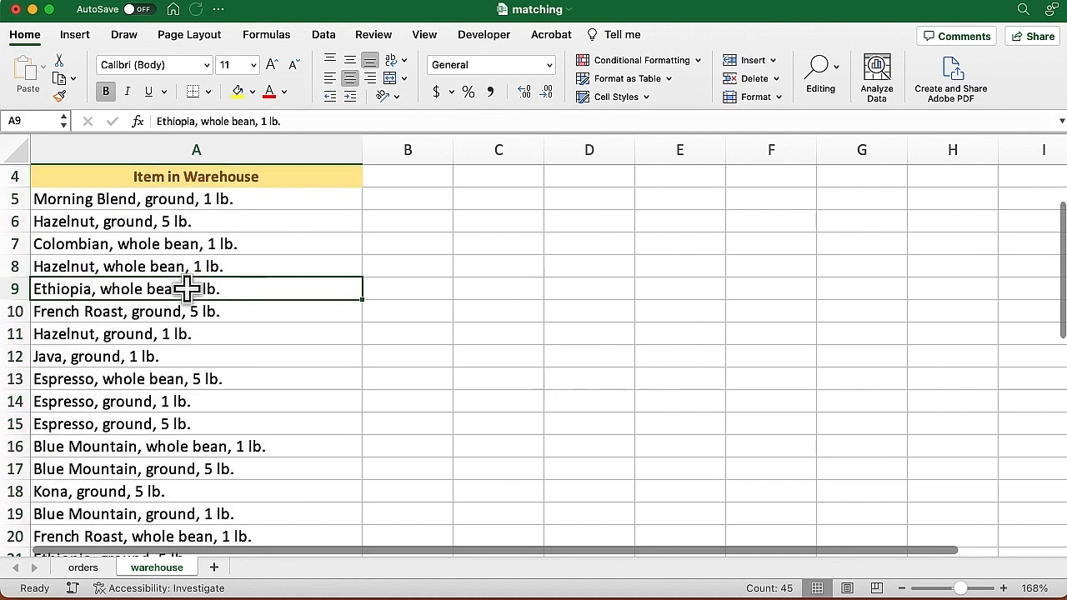
scroll(187, 283, up, 3)
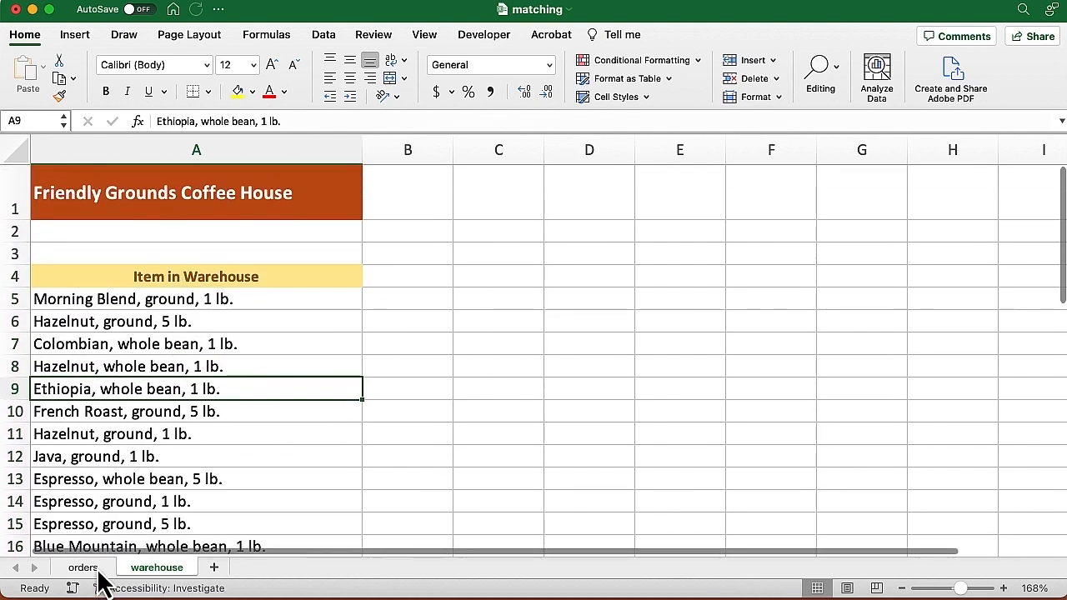
click(93, 570)
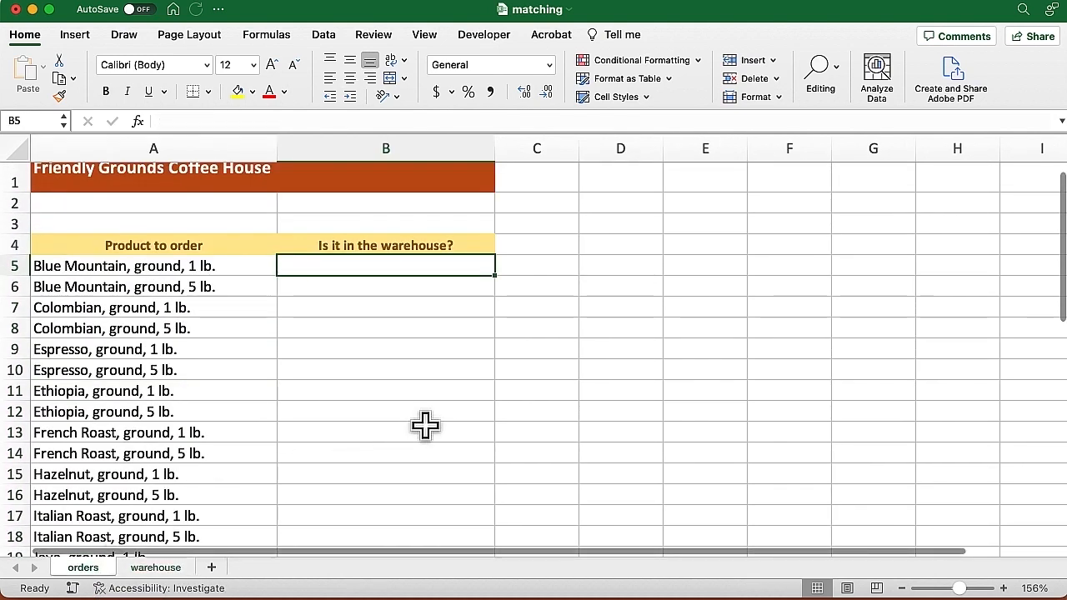
Step: Enter =MATCH(A5,wh,0) in B5 to look up the first product with an exact match in the warehouse list
text(=)
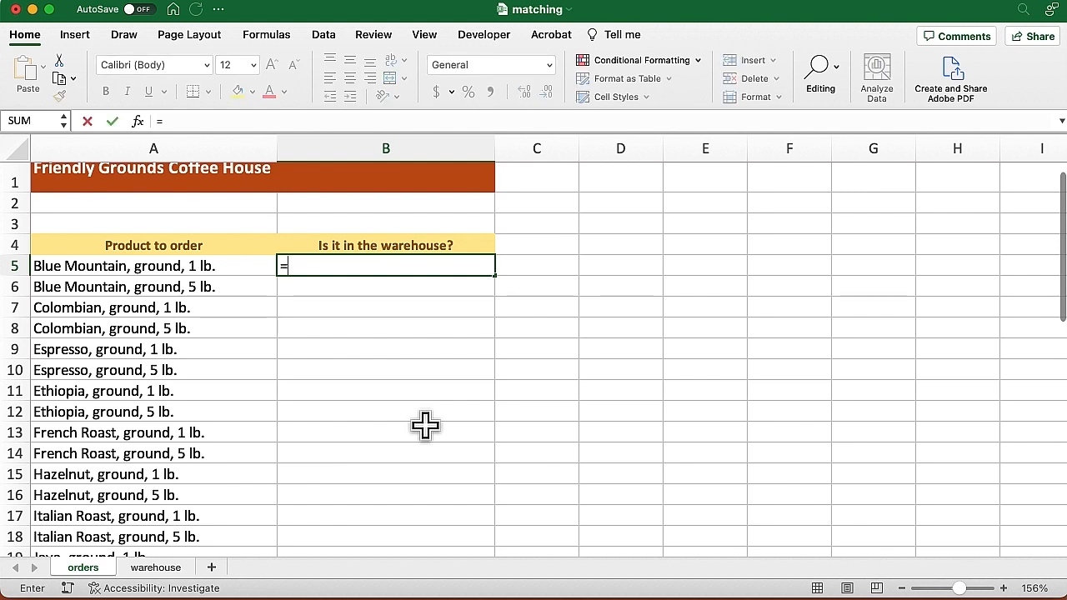
text(match)
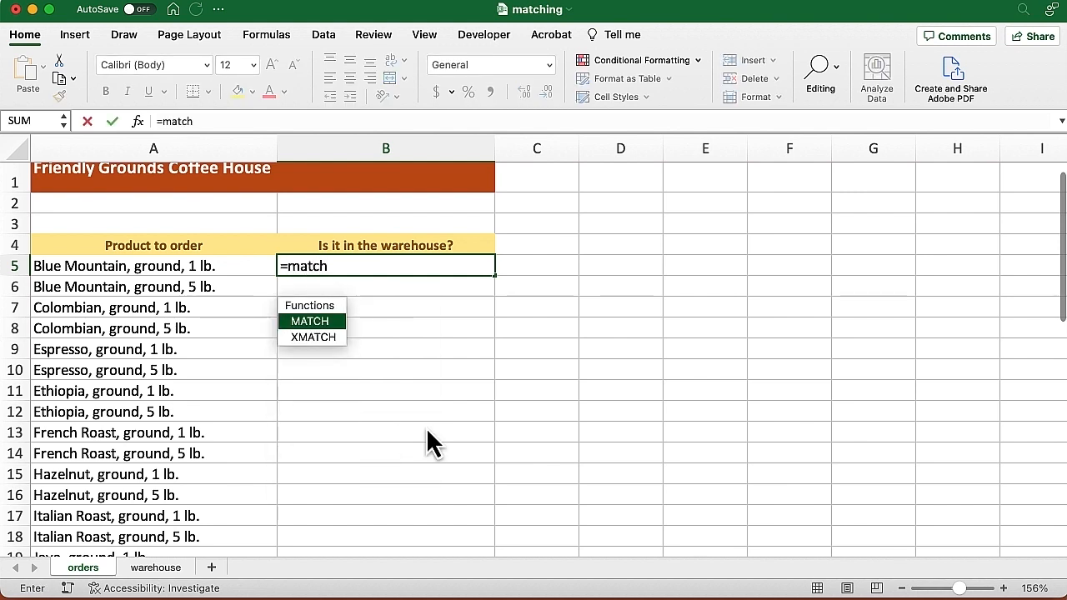
text(()
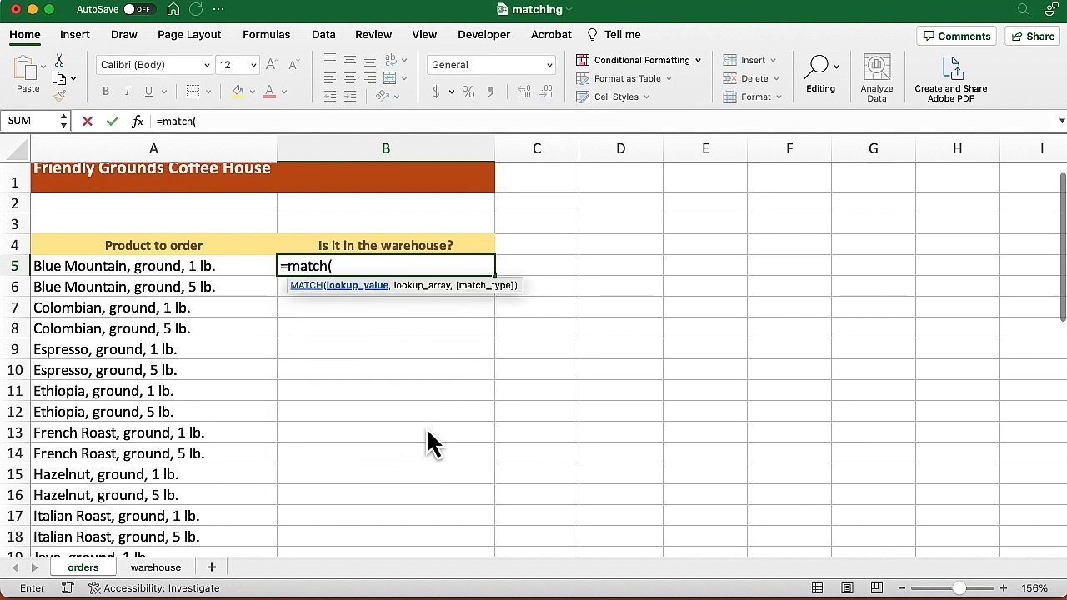
click(189, 268)
text(,)
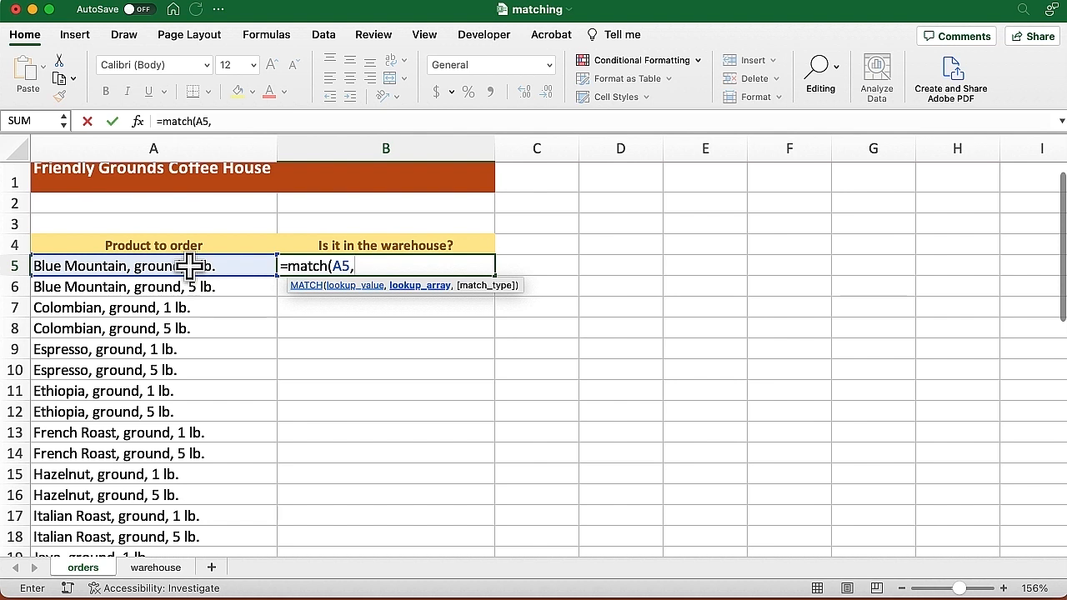
text(wh)
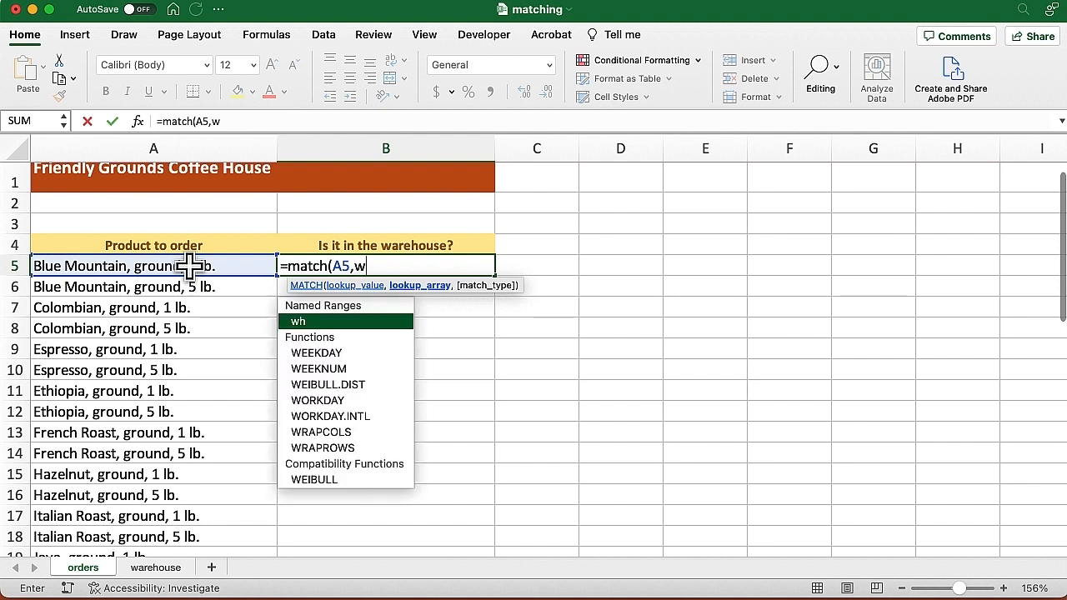
click(326, 320)
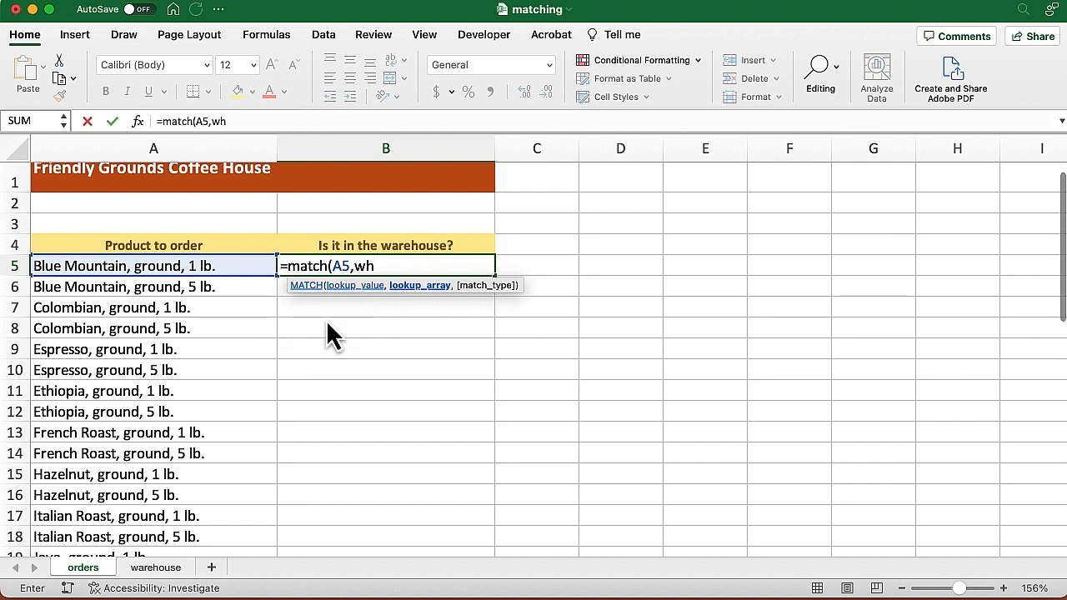
text(,)
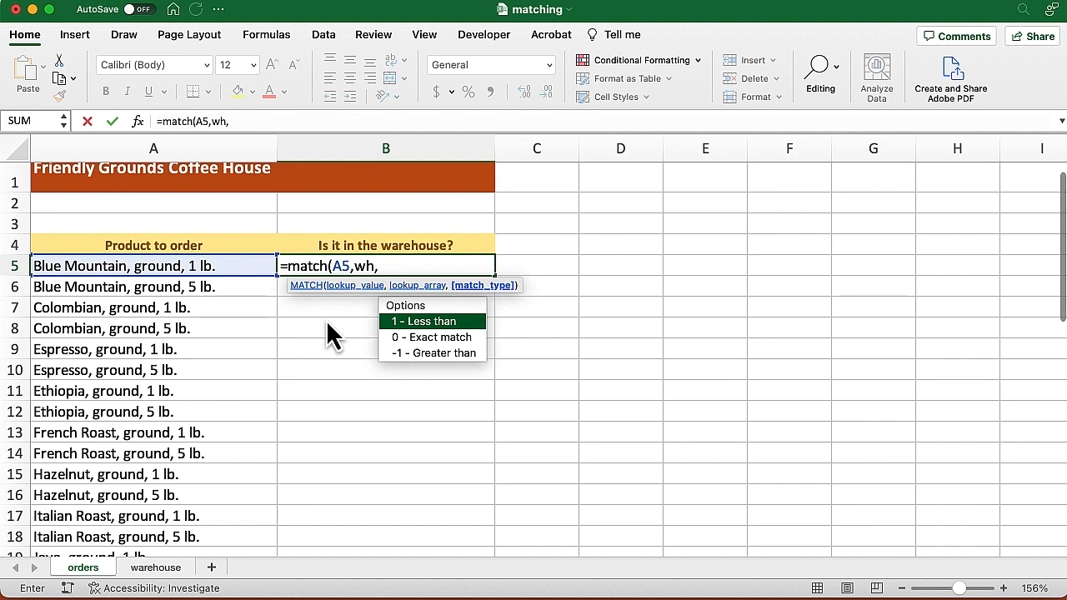
double_click(452, 338)
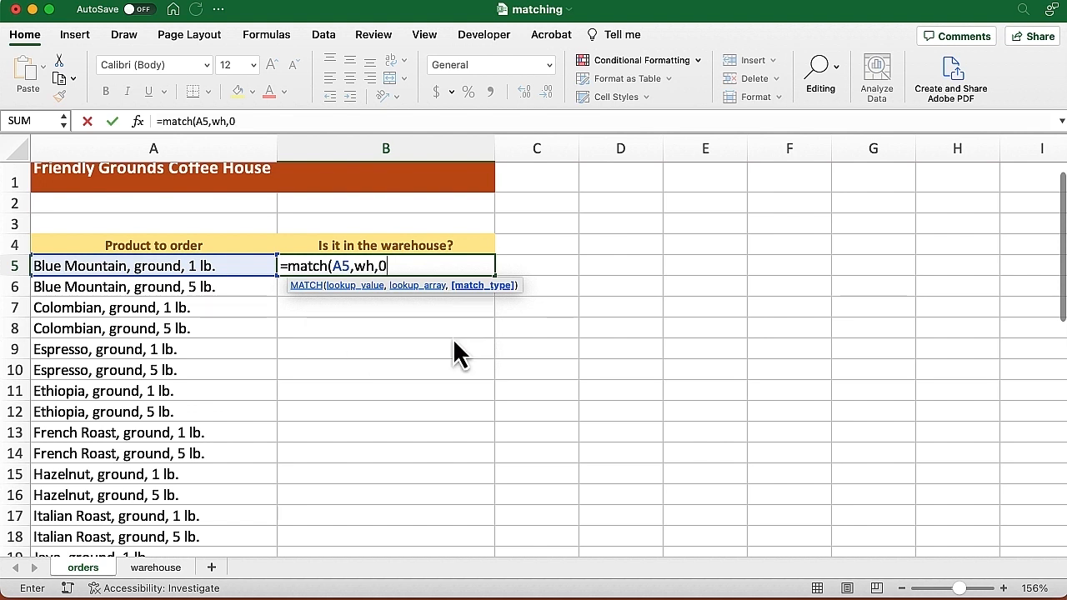
text())
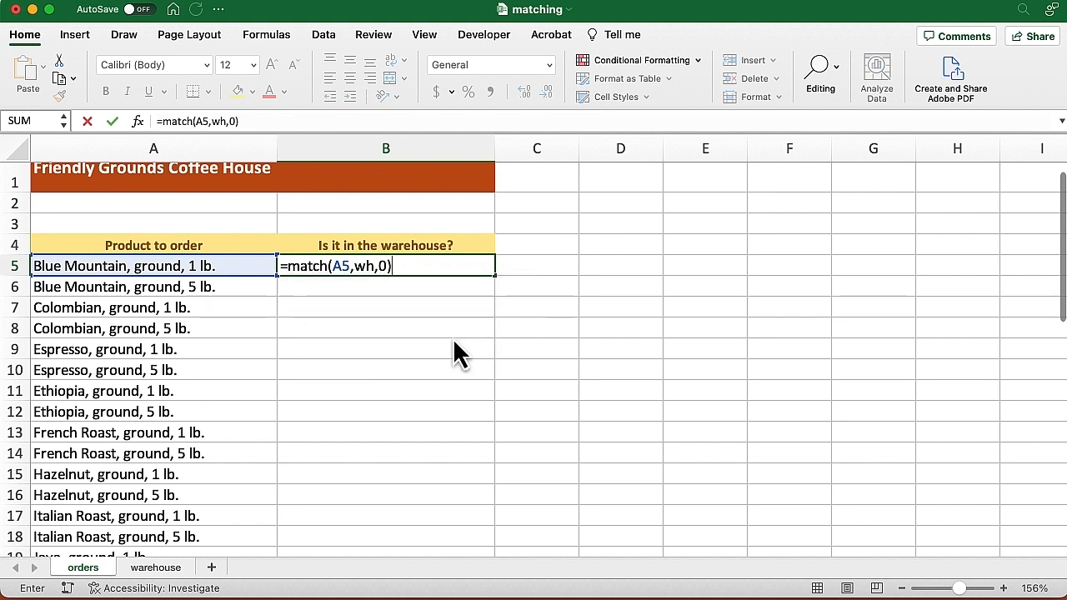
key(Return)
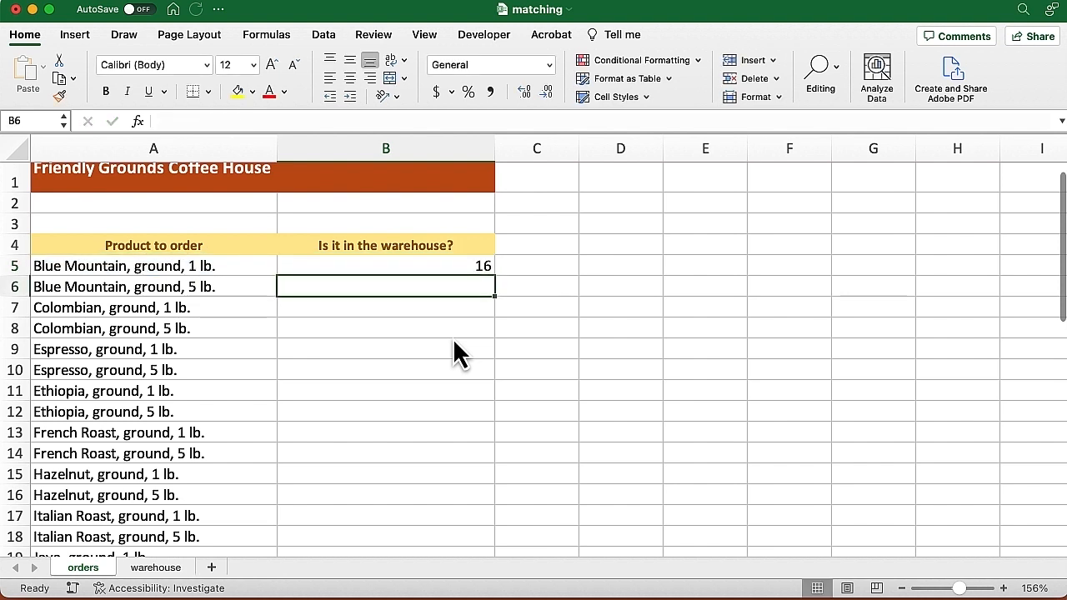
Step: Fill the MATCH formula from B5 down to B15, and clear the contents of B5:B15
click(449, 261)
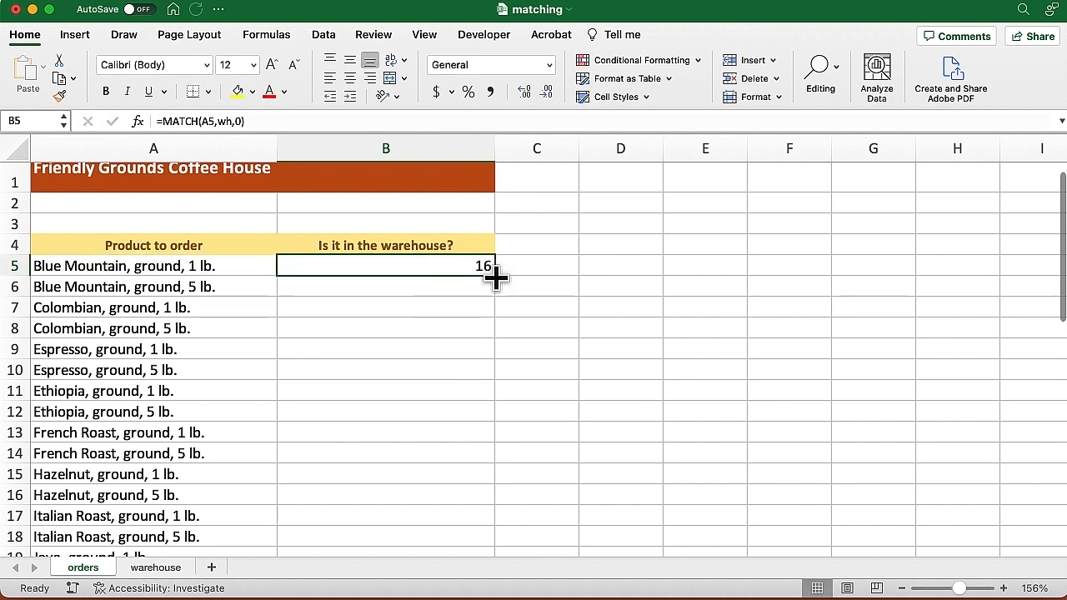
drag(493, 280, 490, 493)
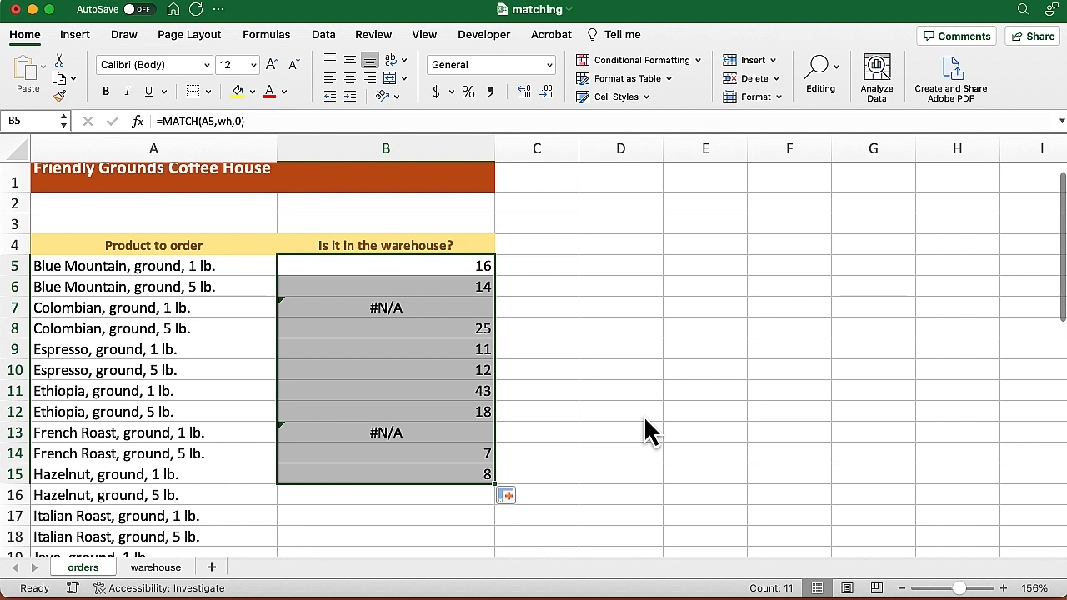
key(Delete)
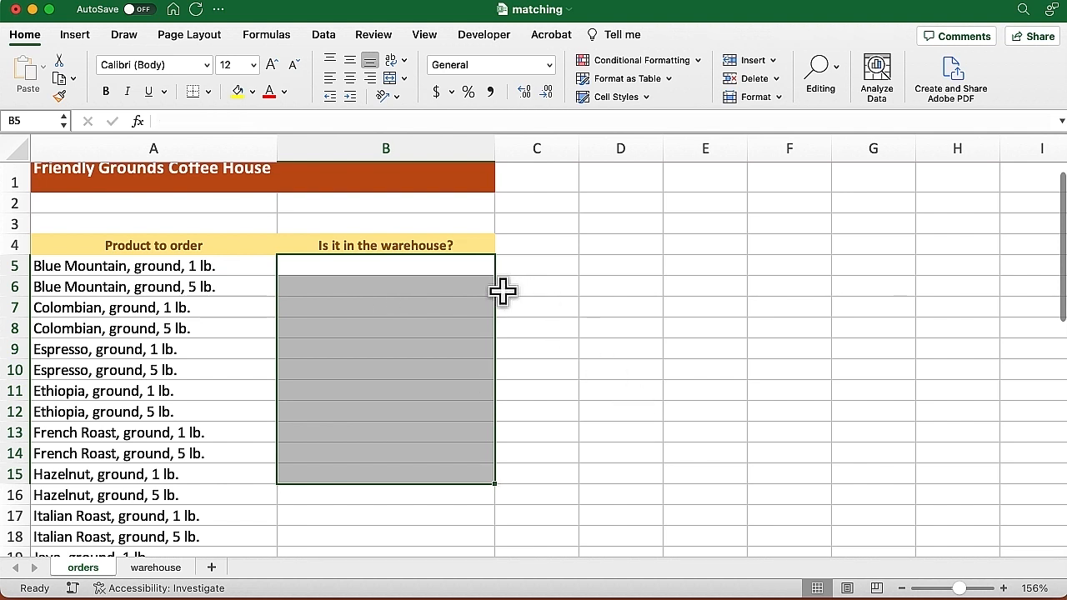
Step: Enter =ISNUMBER(MATCH(A5,wh,0)) in B5 to test whether the first product is in the warehouse list
click(450, 264)
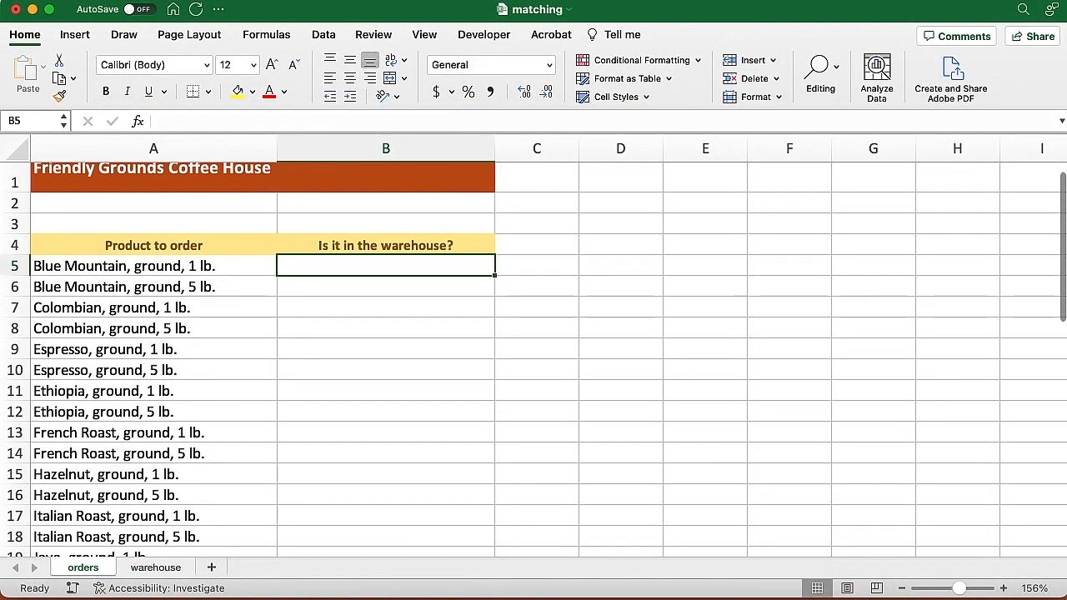
text(=)
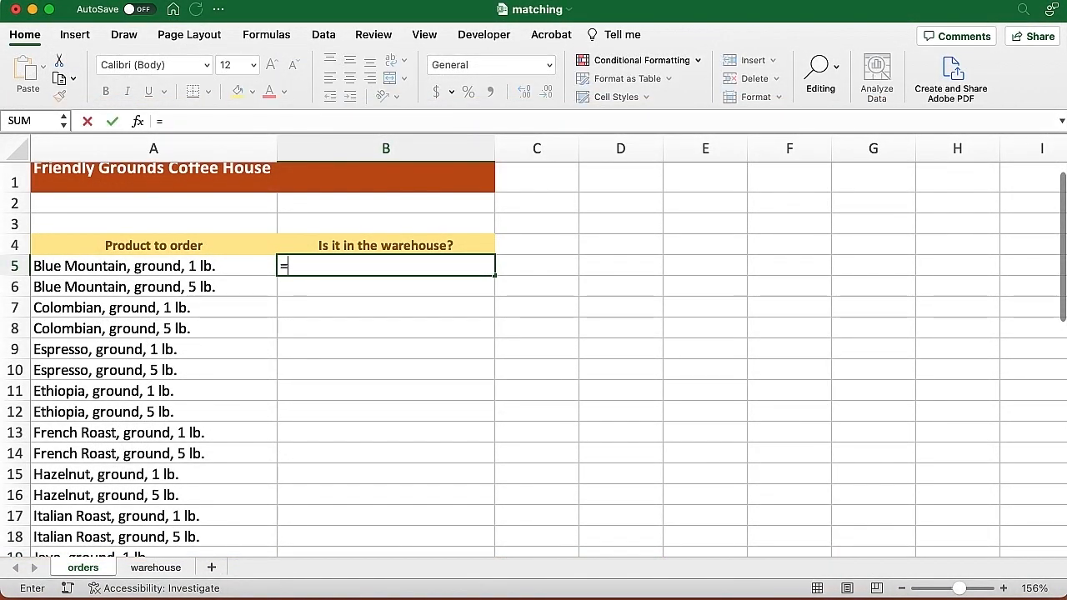
text(isn)
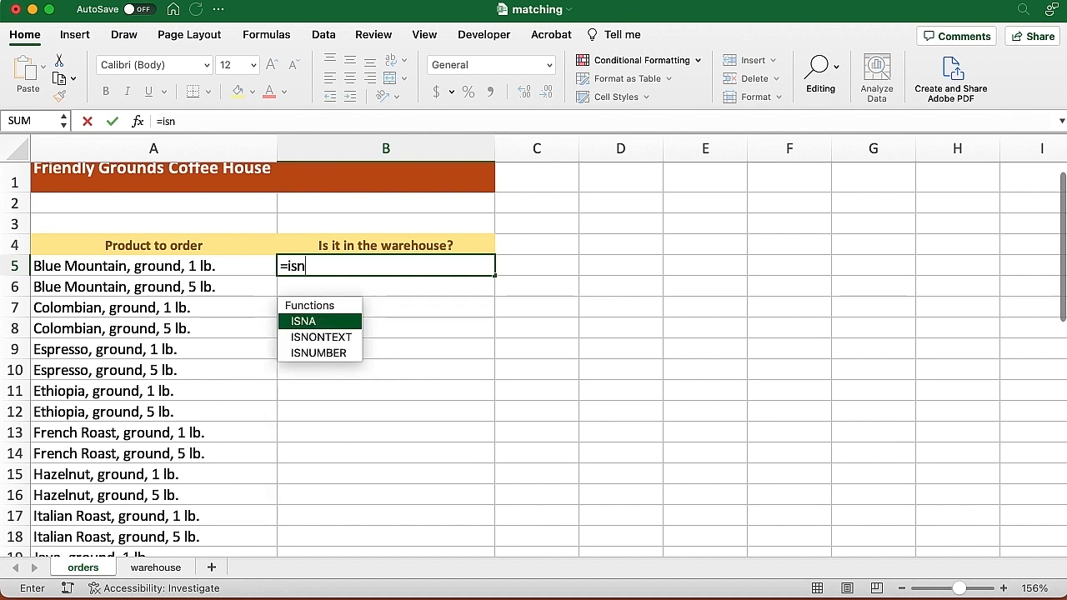
key(Down)
key(Down)
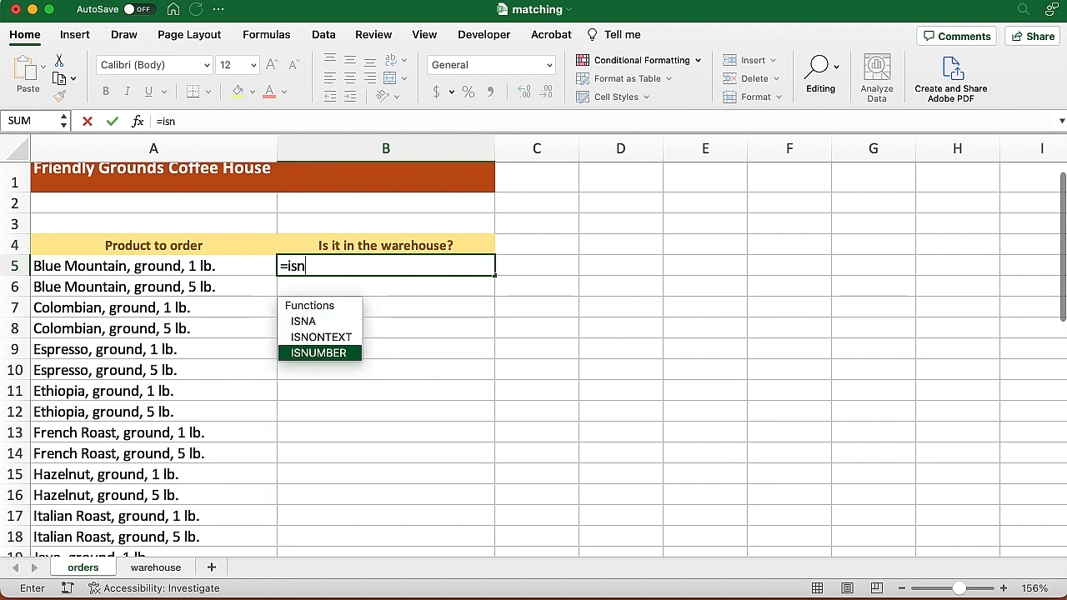
key(Tab)
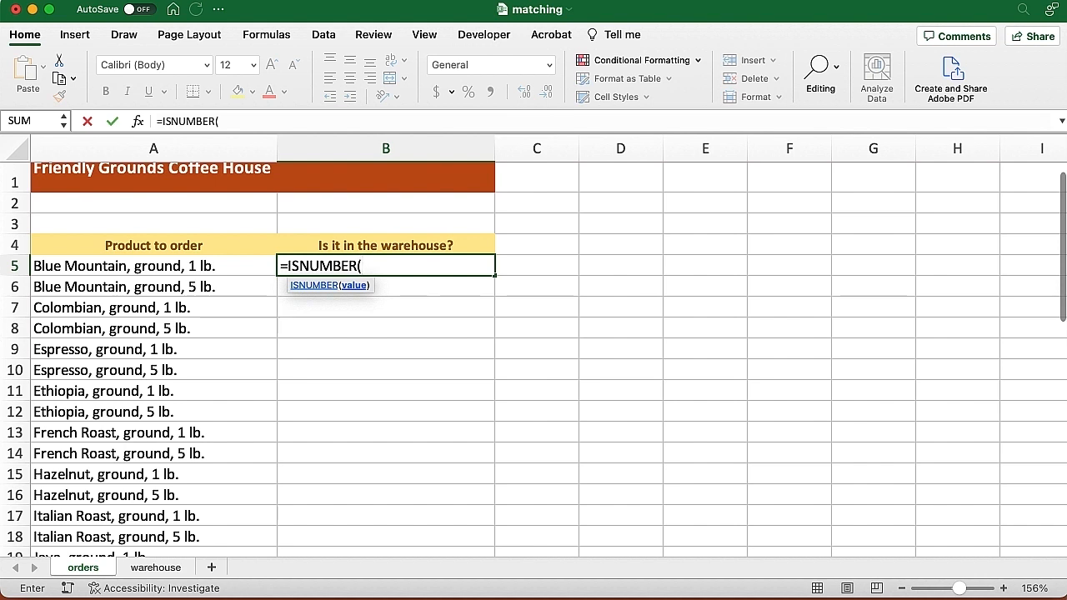
text(match)
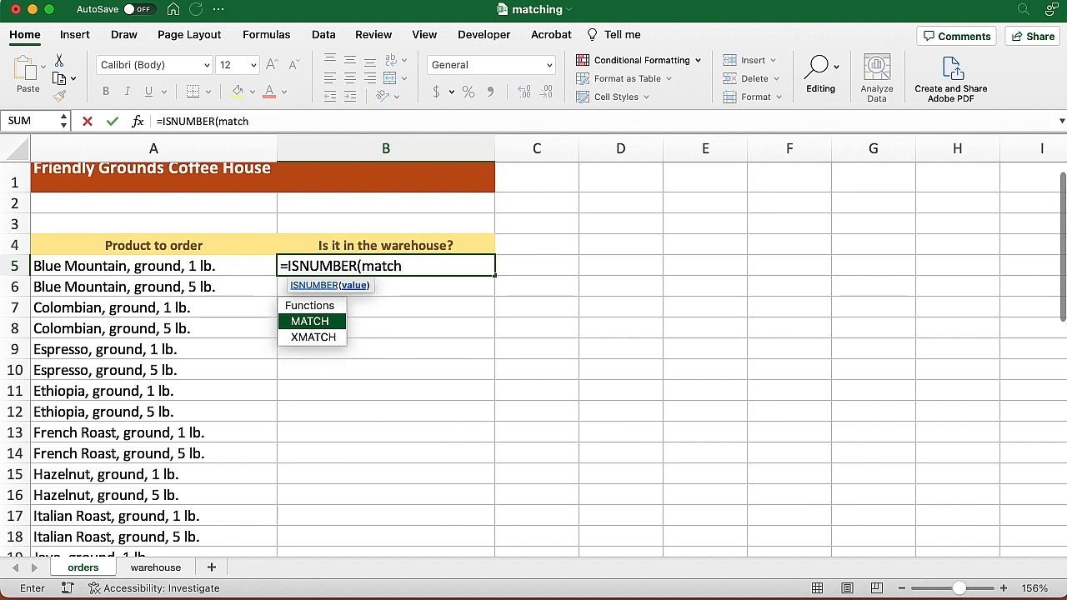
text(()
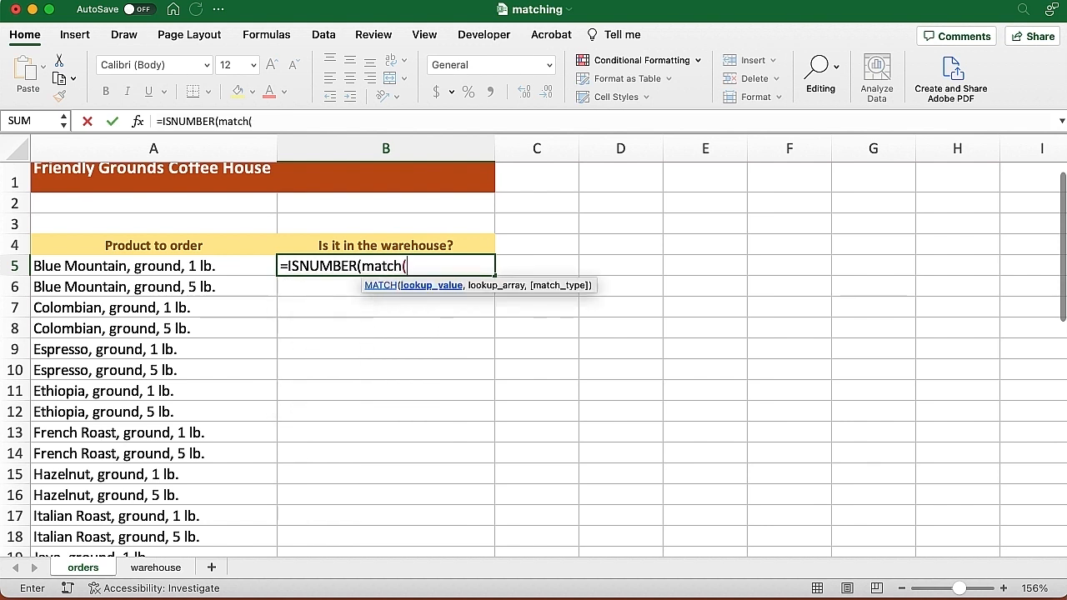
click(162, 268)
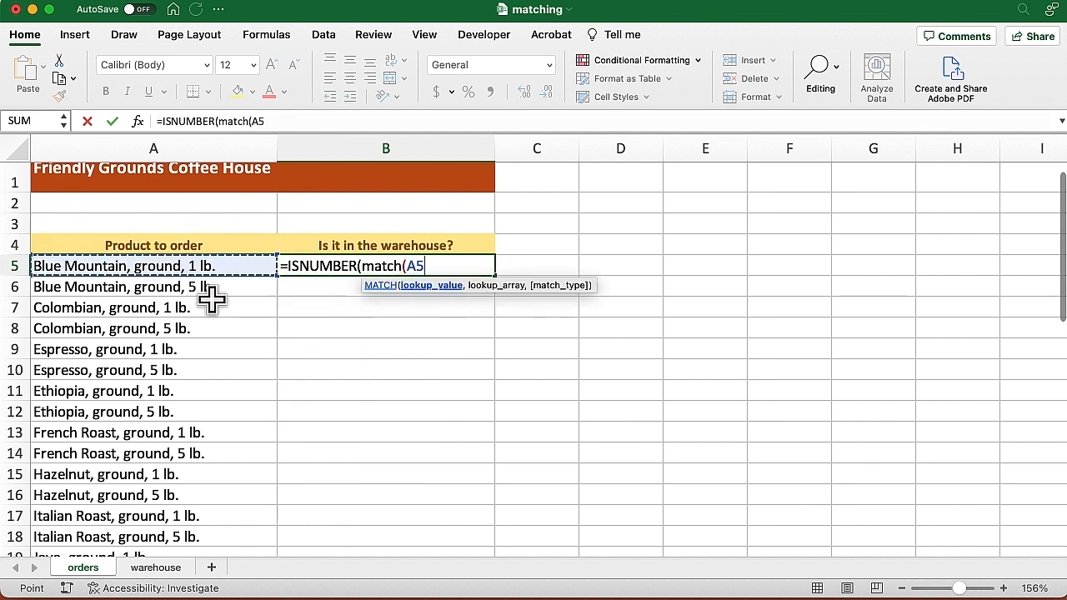
text(,)
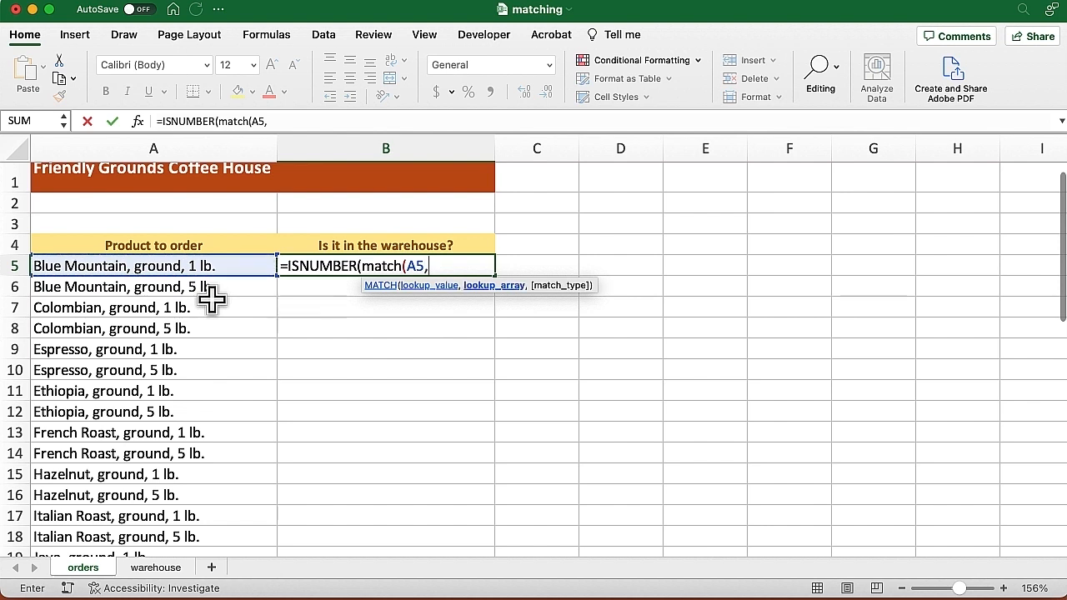
text(wh)
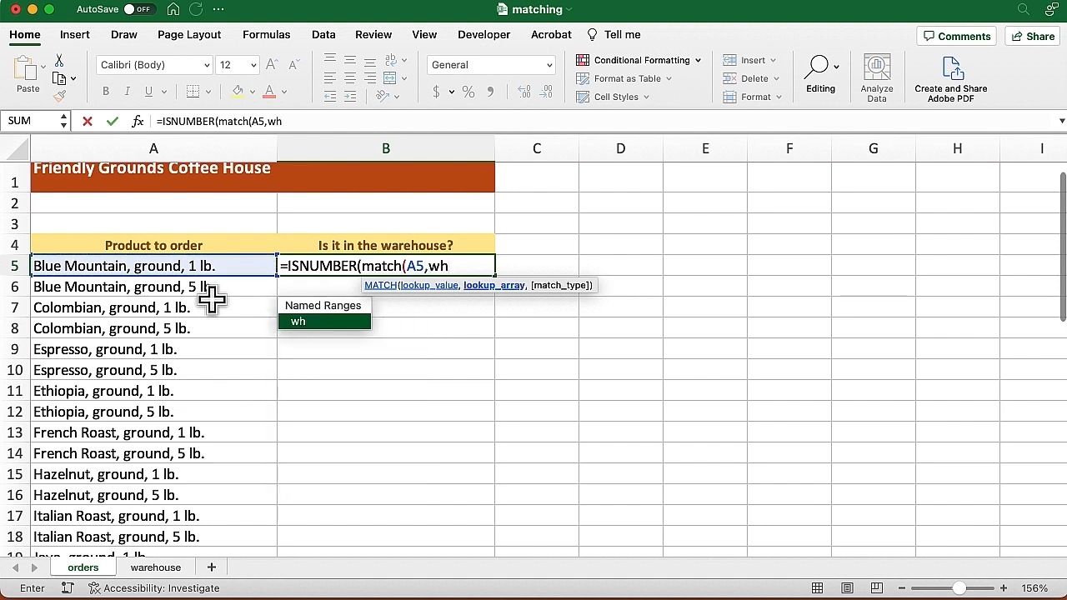
text(,)
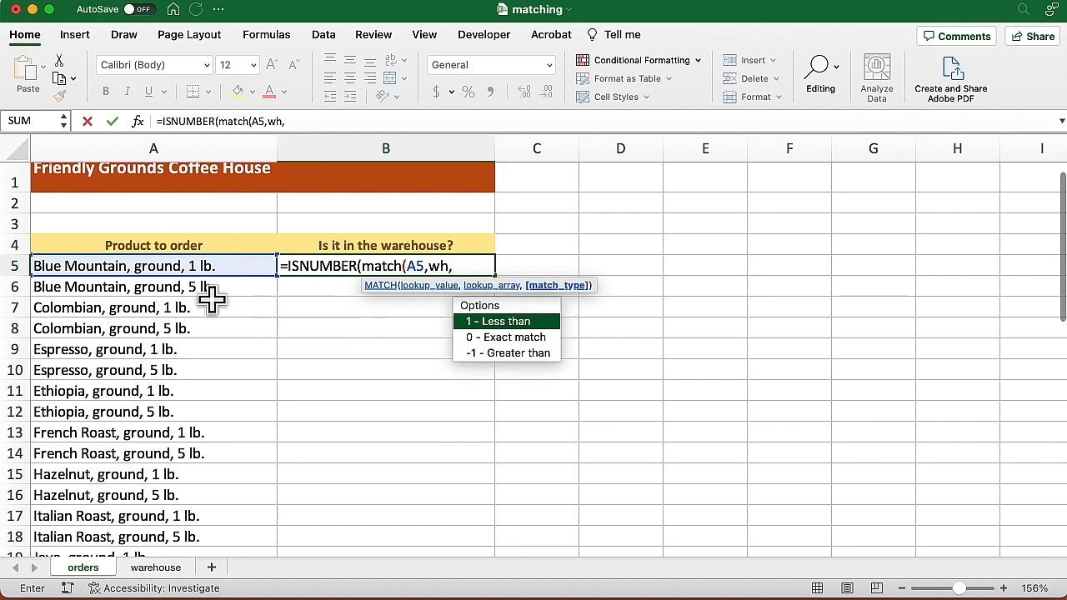
text(0)
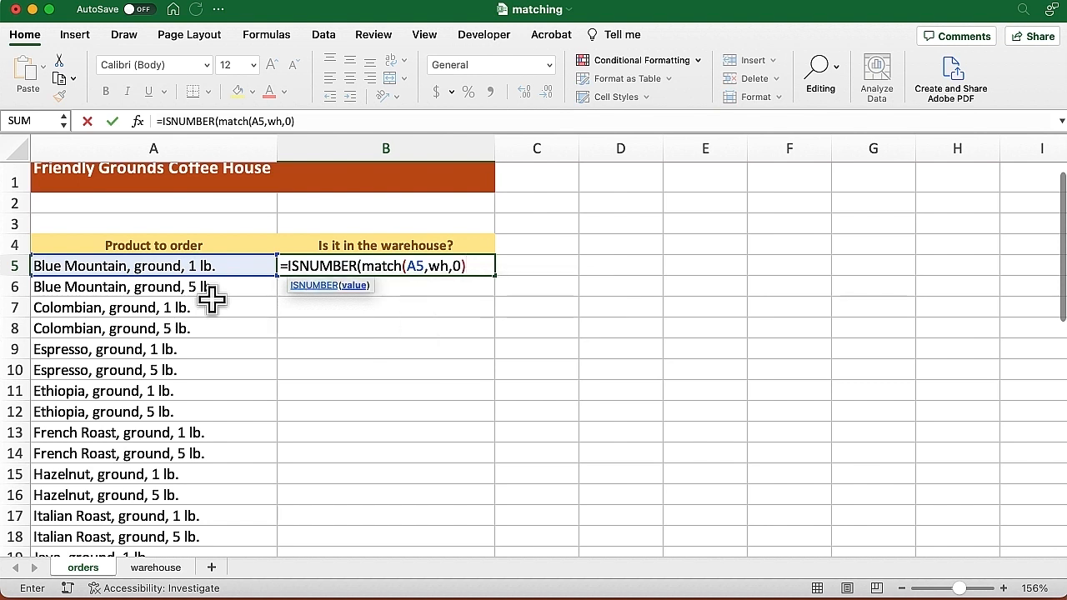
text())
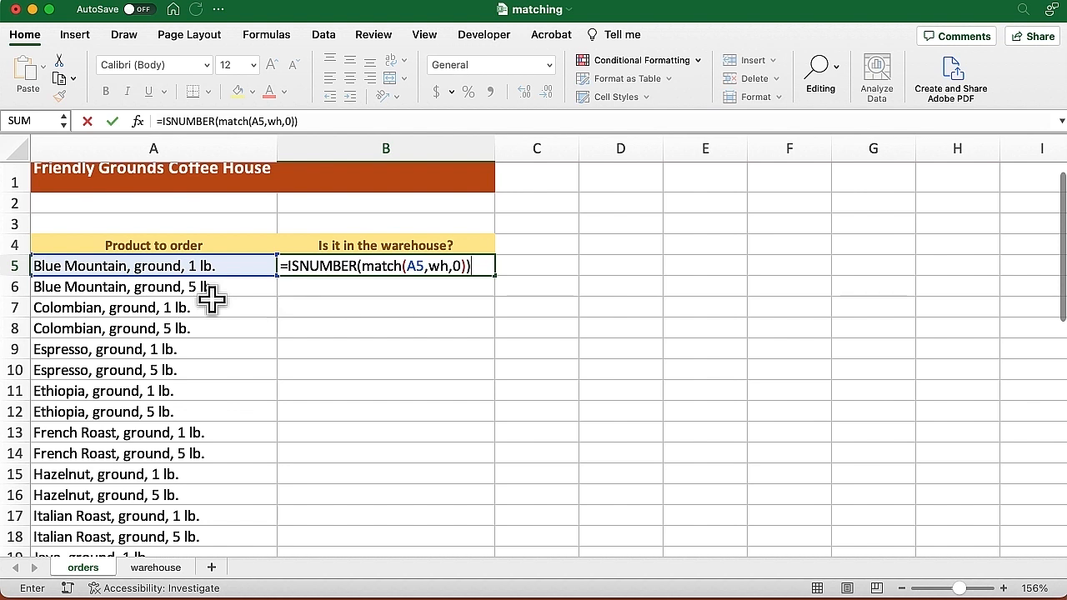
key(Return)
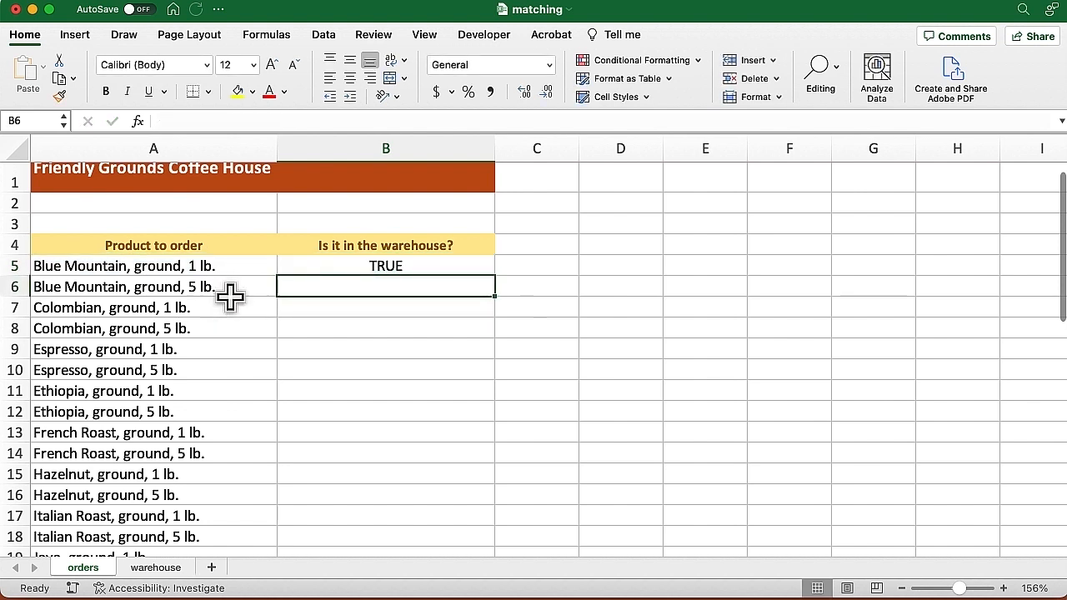
Step: Fill the ISNUMBER formula from B5 down to B48 for every product to order
click(429, 265)
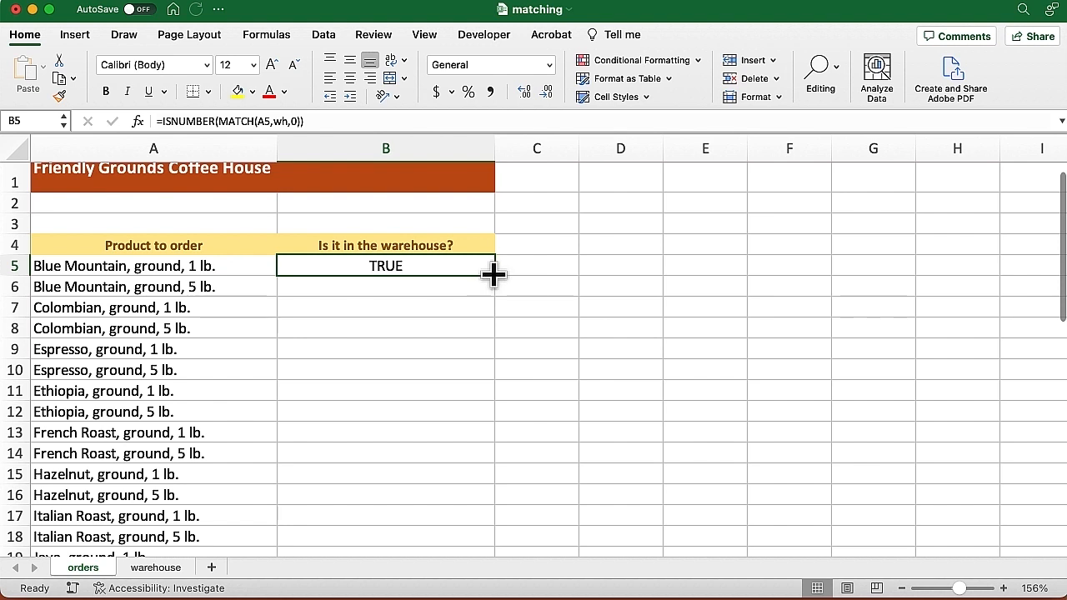
double_click(493, 274)
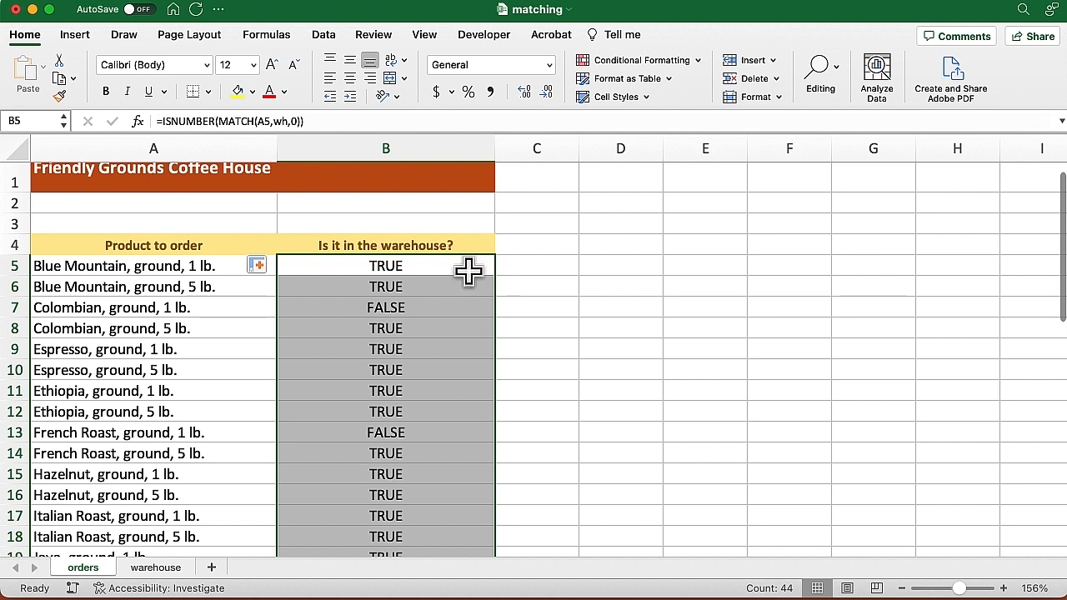
Step: Add a conditional formatting rule to B5:B48 that highlights cells containing the text false with a light red fill and dark red text
click(461, 269)
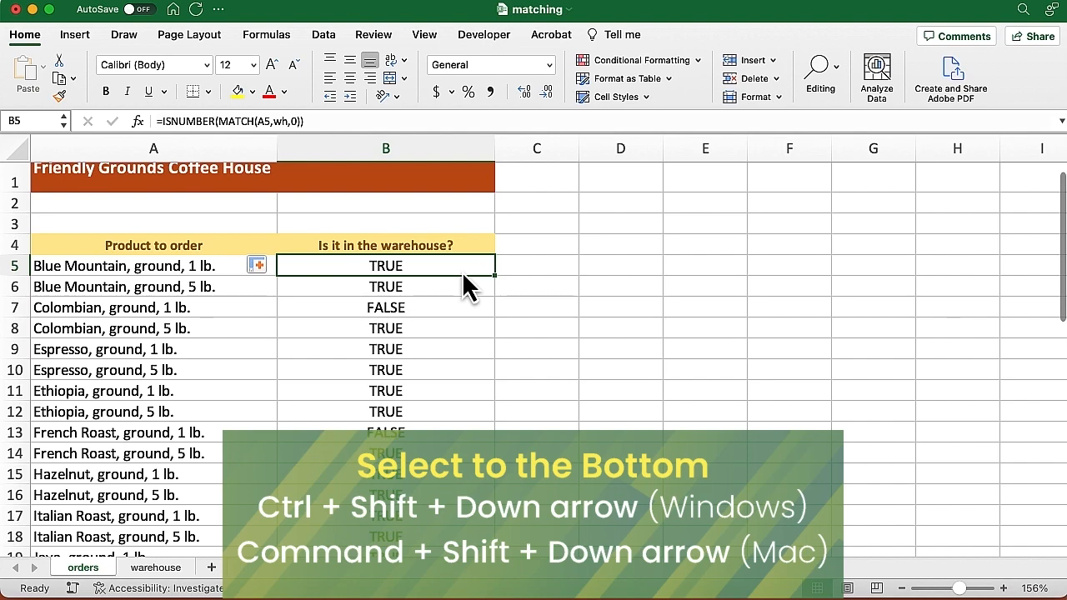
key(super+shift+Down)
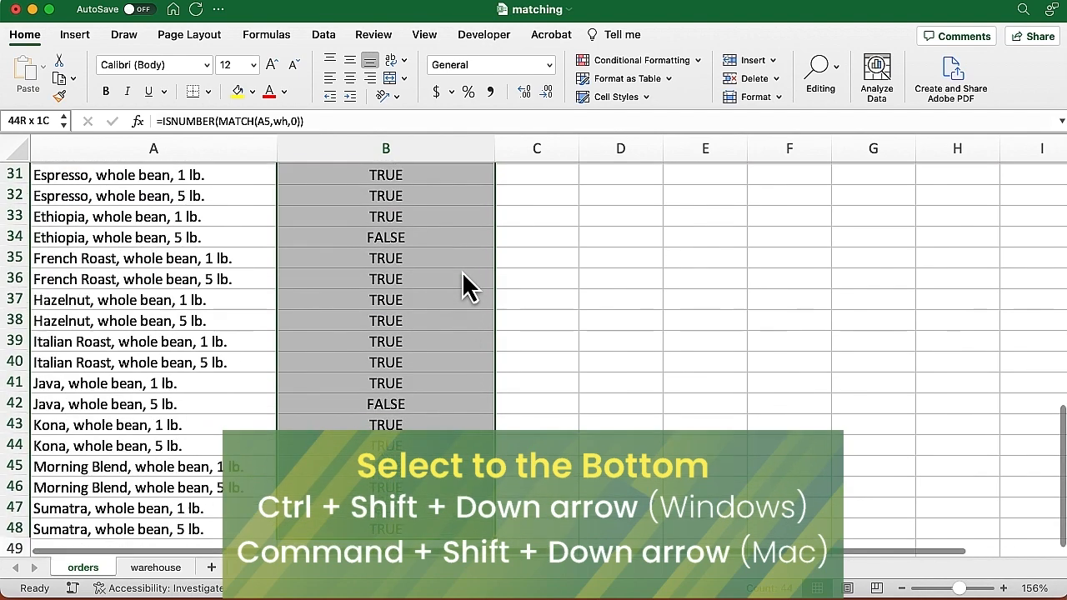
scroll(462, 271, up, 15)
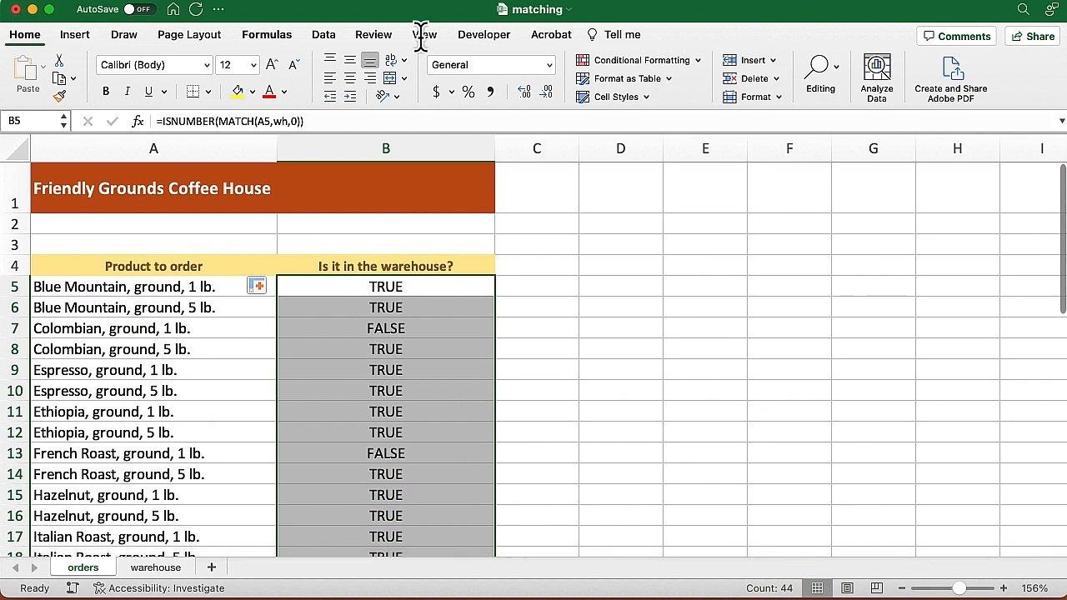
click(696, 60)
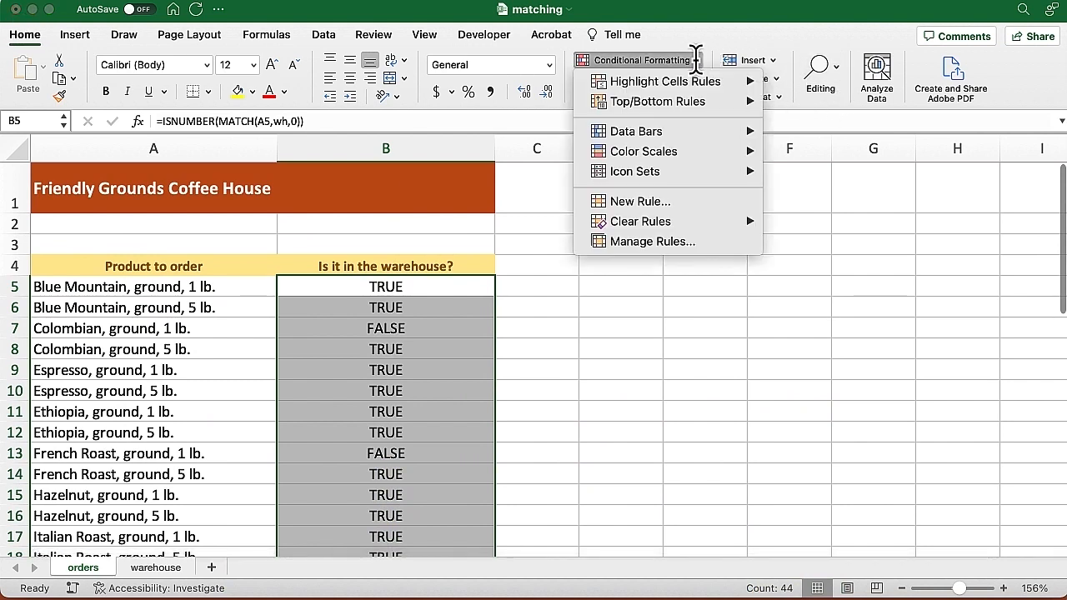
mouse_move(707, 81)
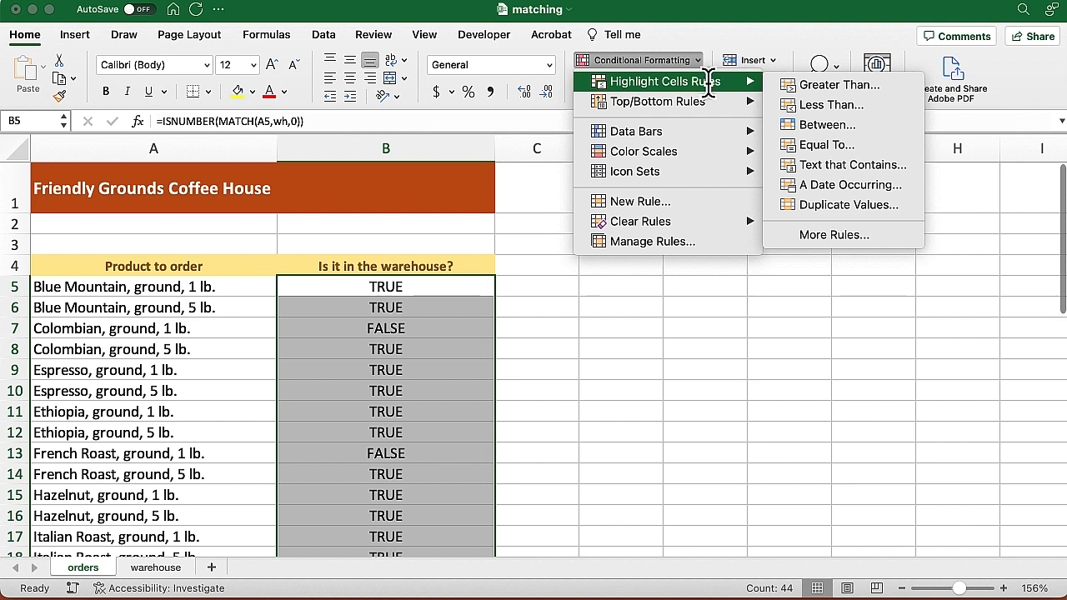
click(884, 164)
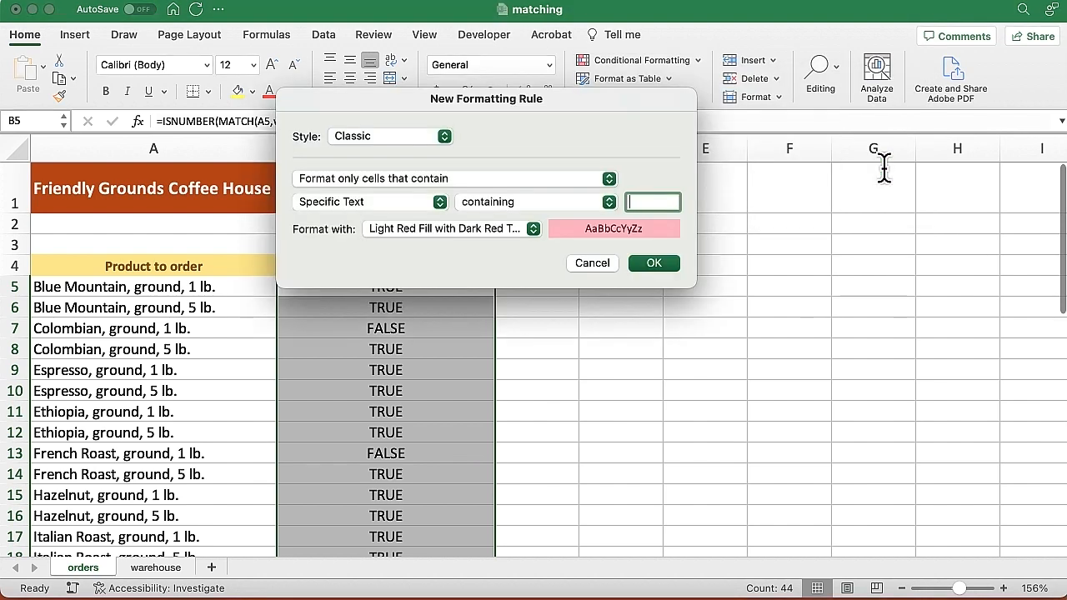
text(false)
click(653, 264)
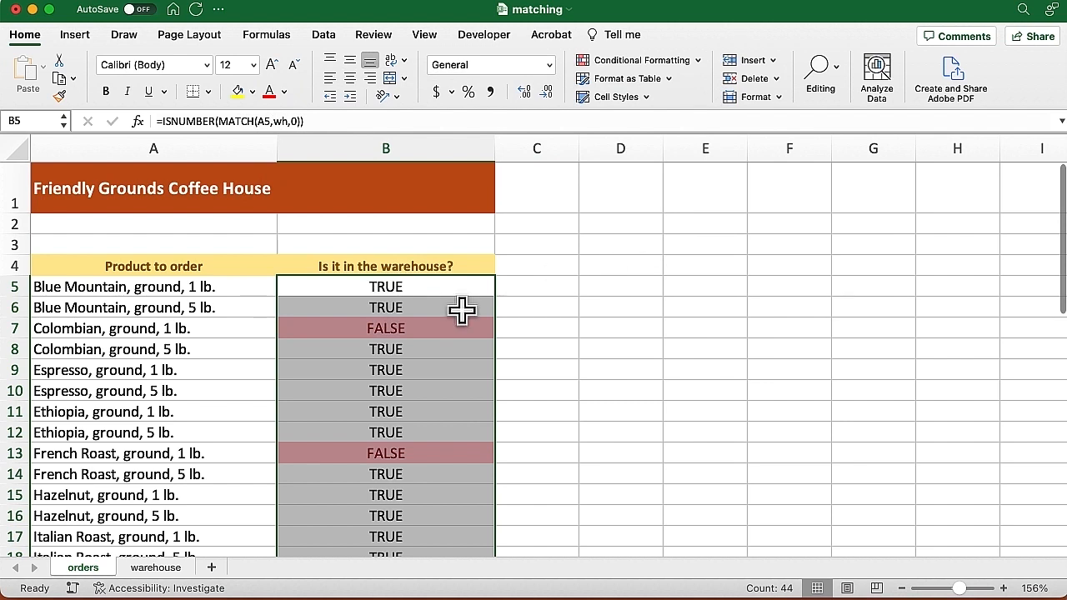
Step: Add a second text rule to B5:B48 that formats cells containing true with Green Fill with Dark Green Text
click(697, 59)
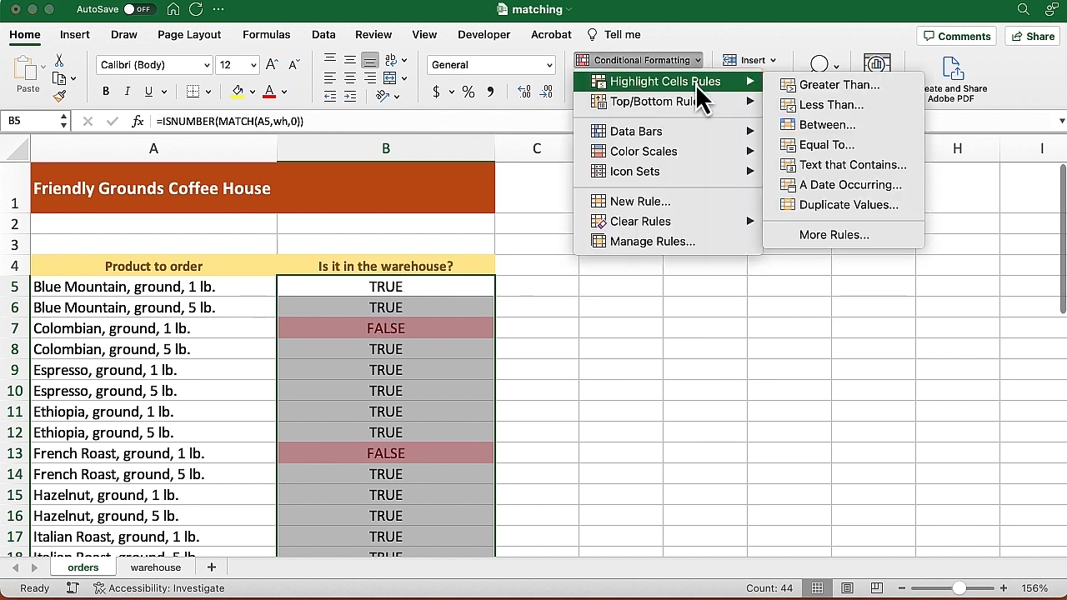
click(888, 165)
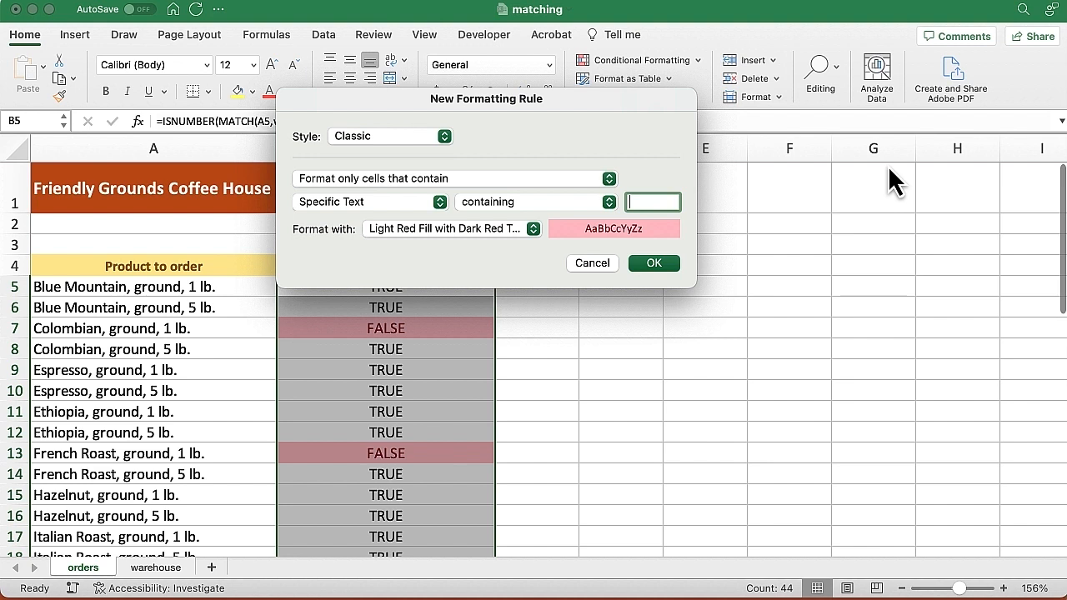
text(true)
click(488, 228)
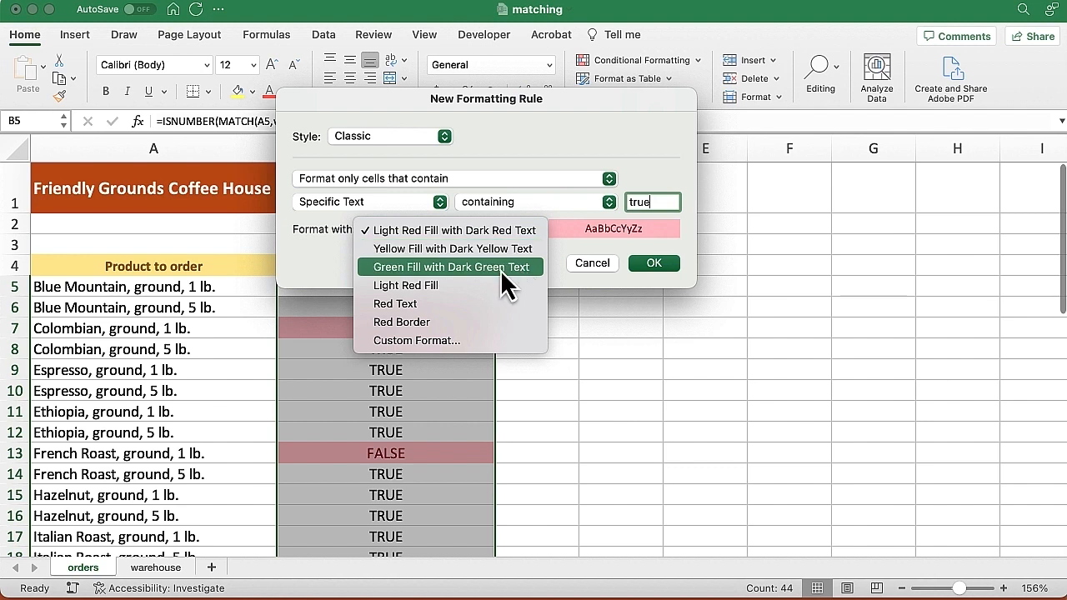
click(500, 267)
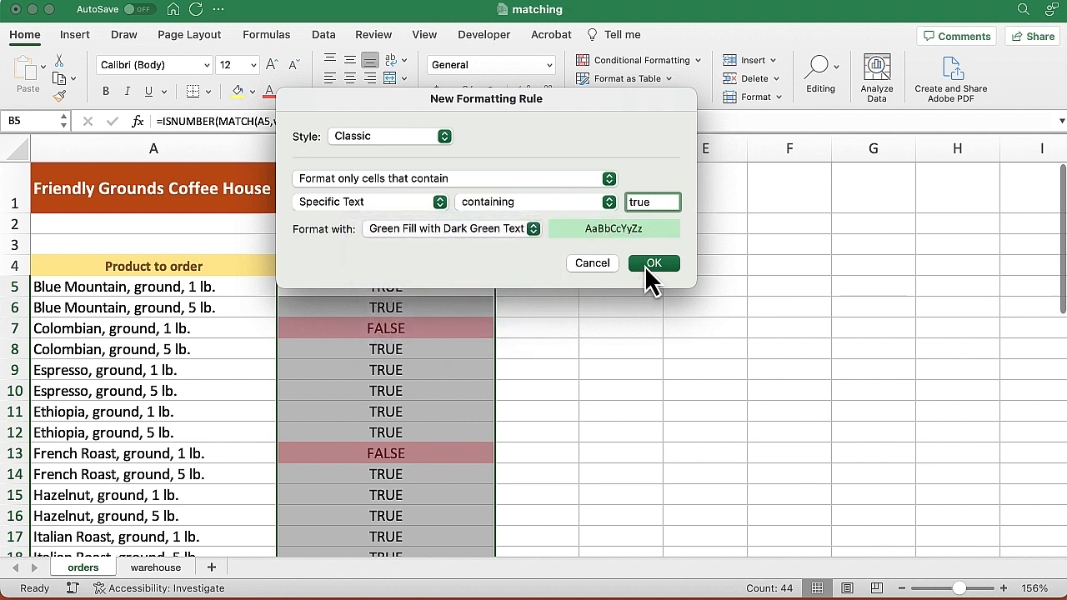
click(650, 263)
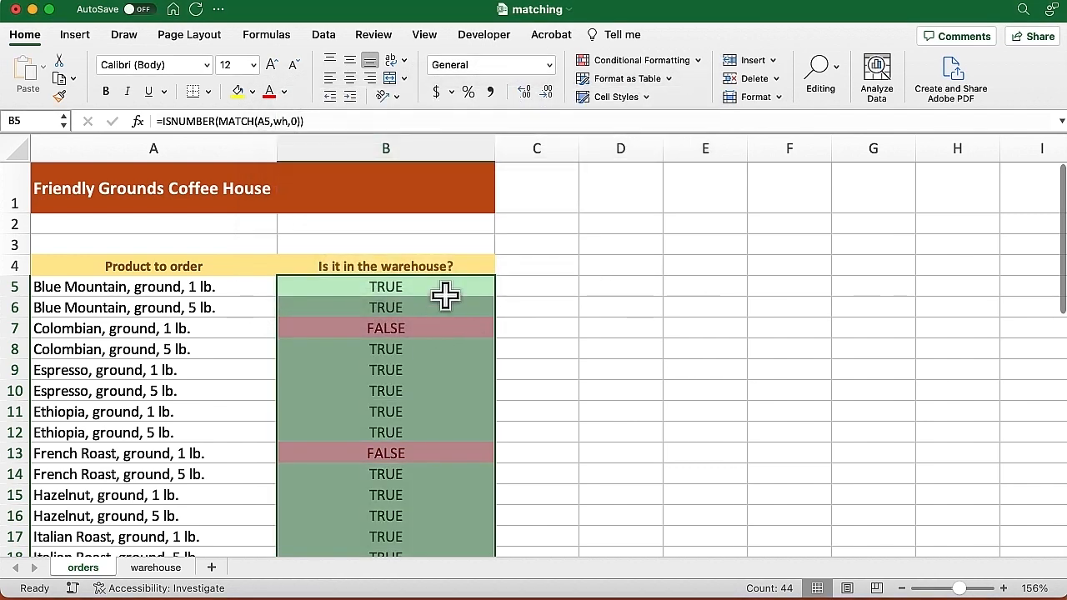
click(445, 288)
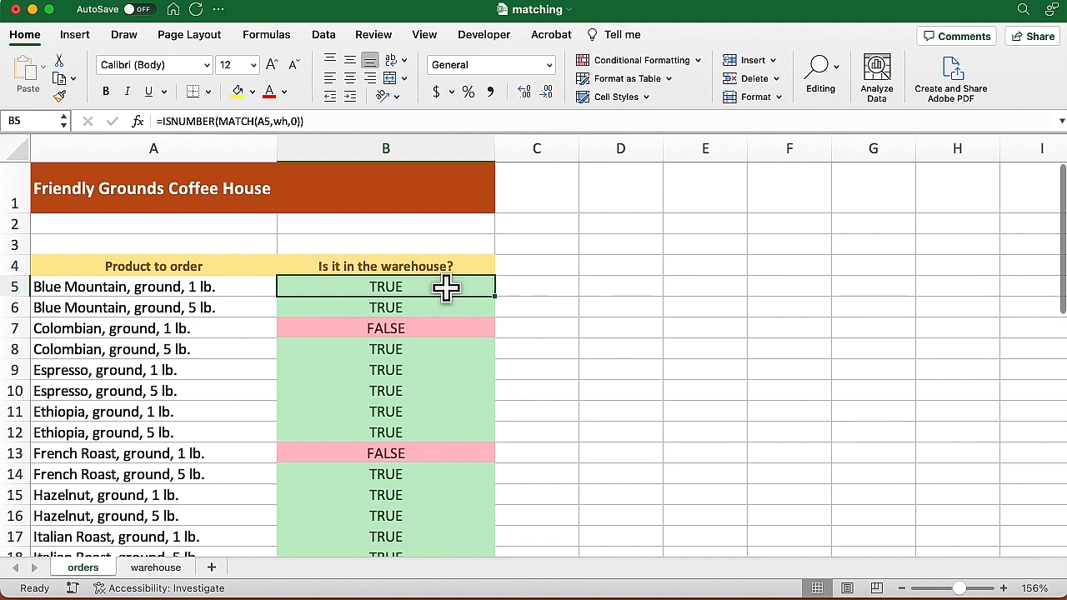
scroll(446, 289, down, 10)
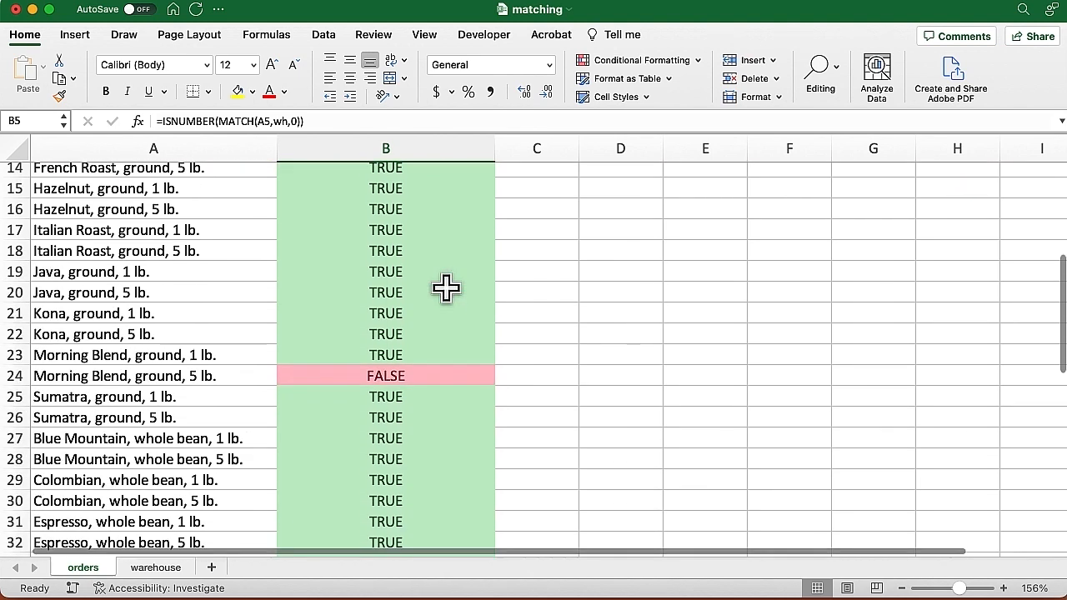
scroll(446, 288, down, 5)
scroll(446, 289, up, 15)
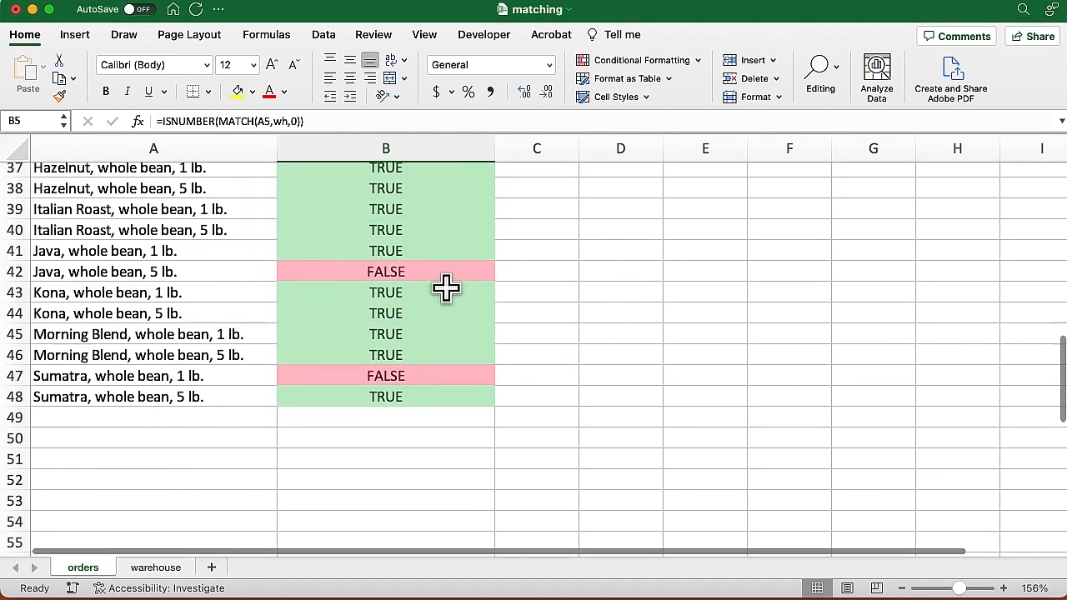